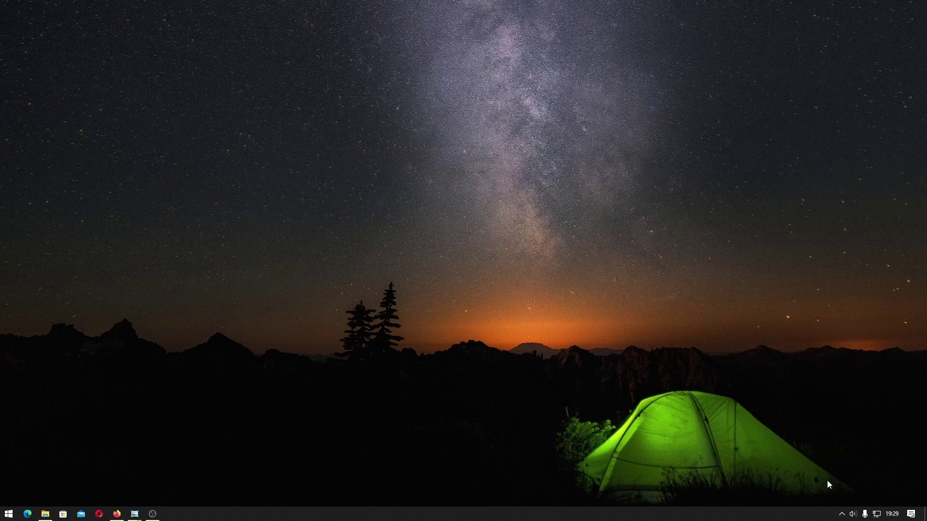
Open the NVIDIA Control Panel on its Manage 3D Settings page.
{"action": "left_click", "coordinate": [841, 515]}
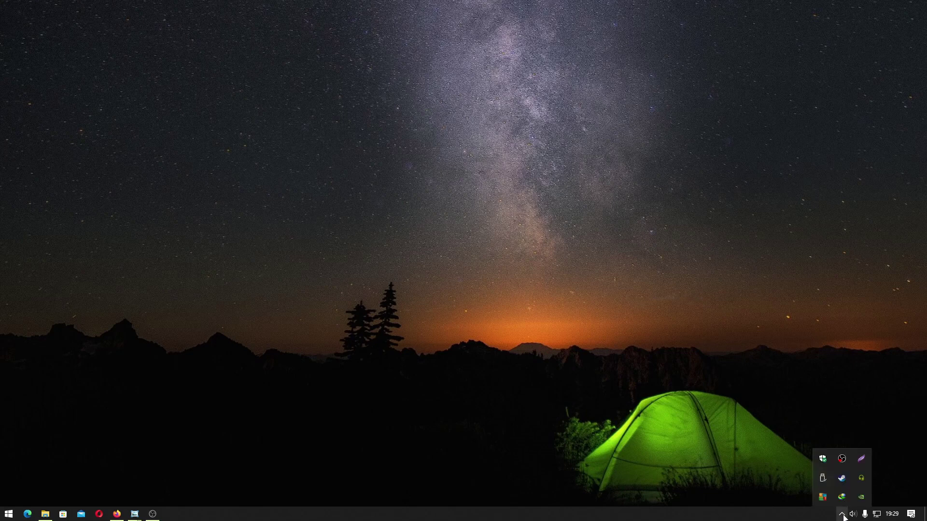
{"action": "right_click", "coordinate": [859, 496]}
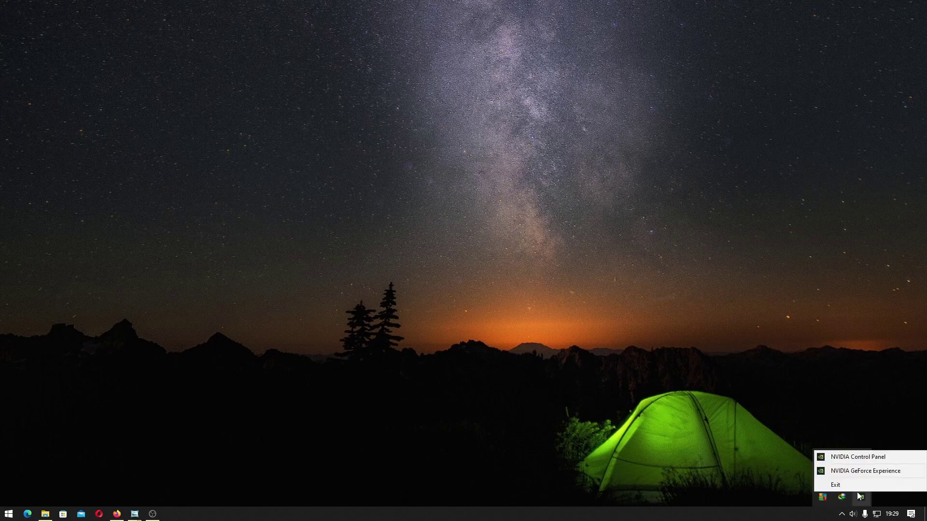
{"action": "left_click", "coordinate": [865, 457]}
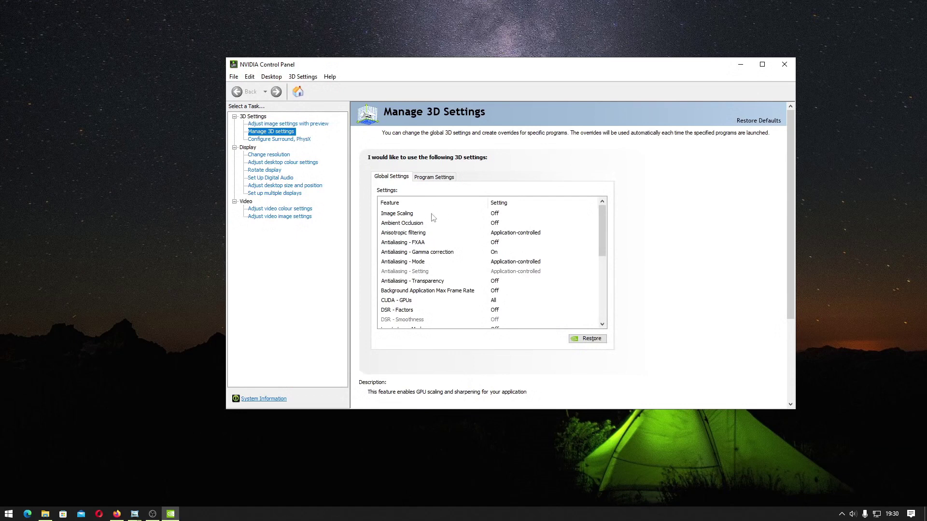
Open Screenshot_16 in Windows Photo Viewer and place the NVIDIA Control Panel beside it to compare the 3D settings lists.
{"action": "mouse_move", "coordinate": [136, 514]}
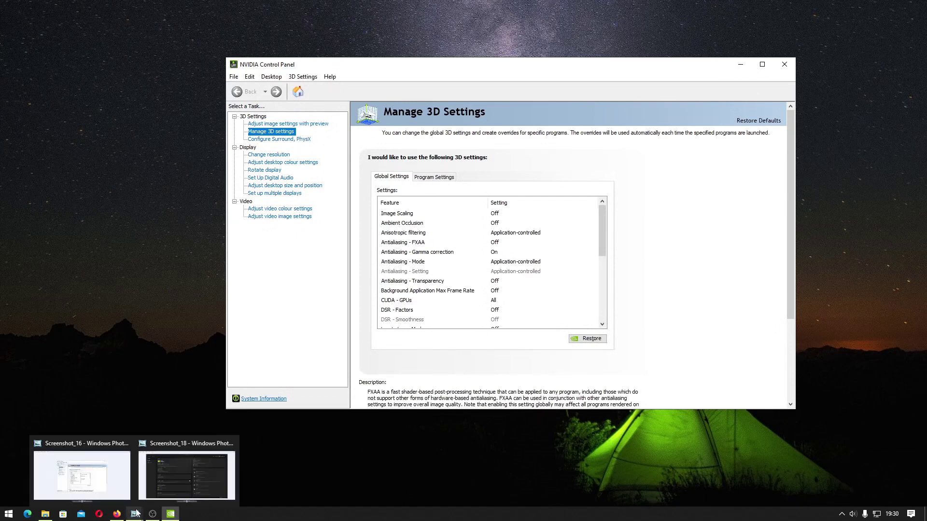
{"action": "left_click", "coordinate": [82, 475]}
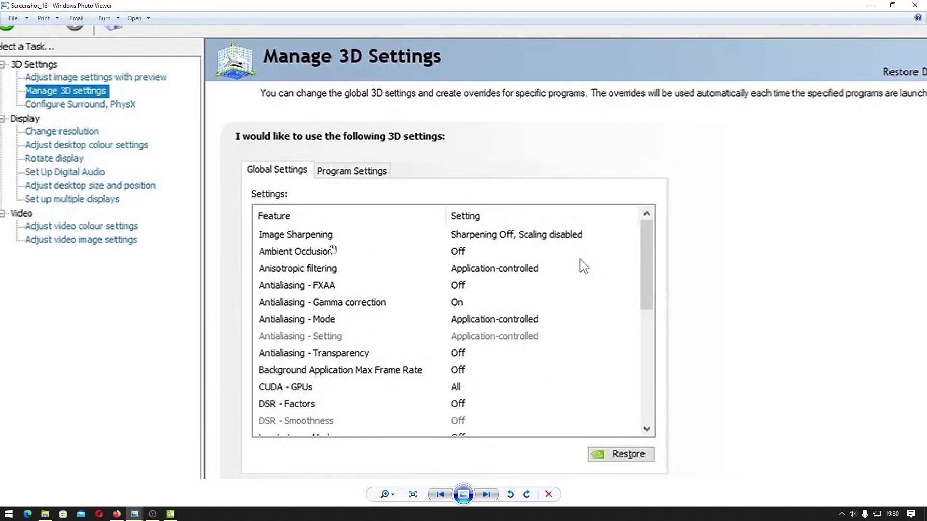
{"action": "key", "text": "alt+Tab"}
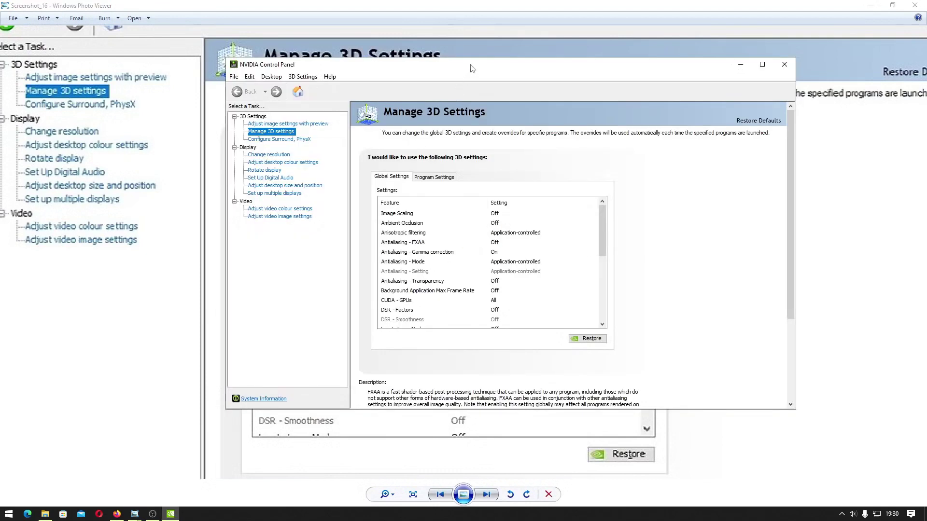
{"action": "left_click_drag", "start_coordinate": [471, 66], "coordinate": [696, 67]}
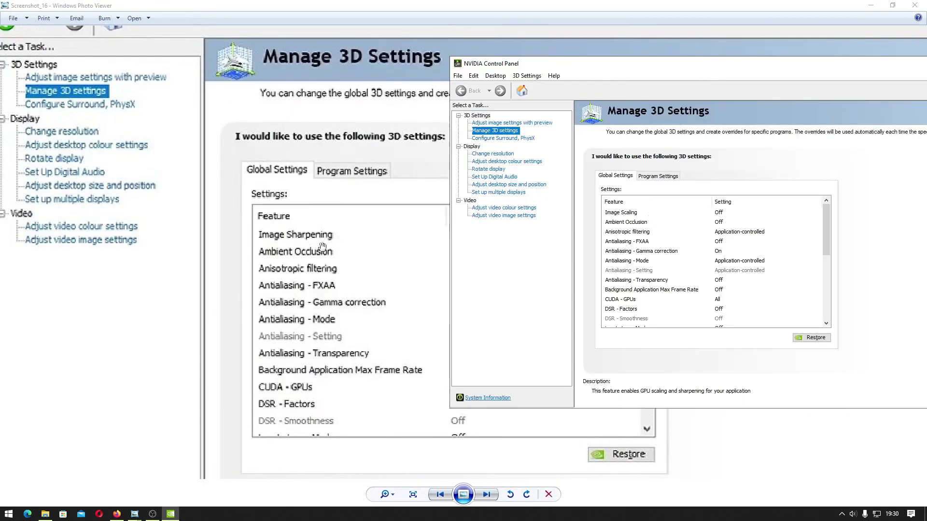
Switch to NVIDIA GeForce Experience and open its general settings.
{"action": "key", "text": "super+d"}
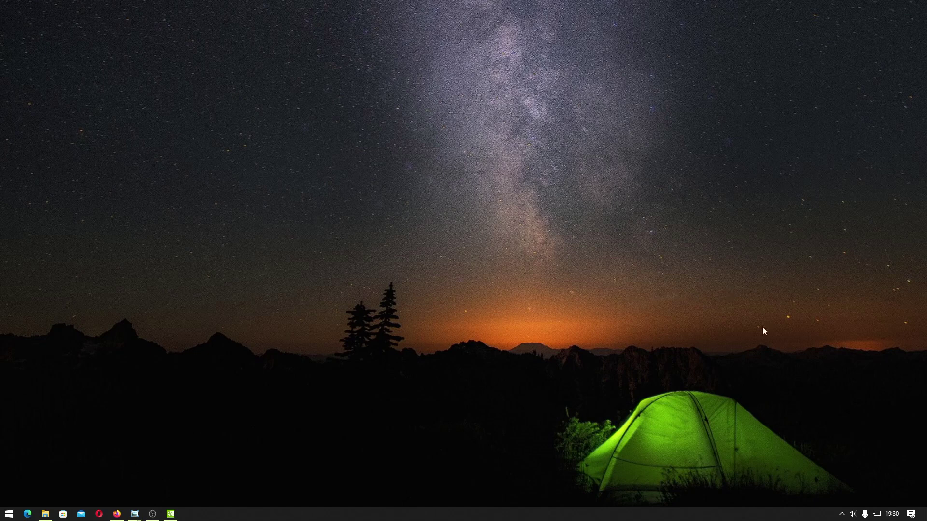
{"action": "left_click", "coordinate": [842, 514]}
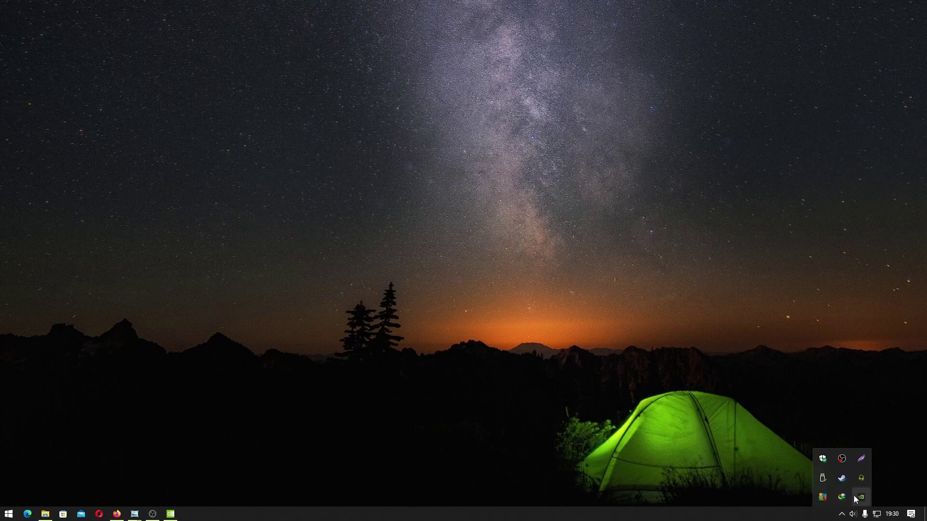
{"action": "right_click", "coordinate": [861, 497]}
{"action": "left_click", "coordinate": [865, 480]}
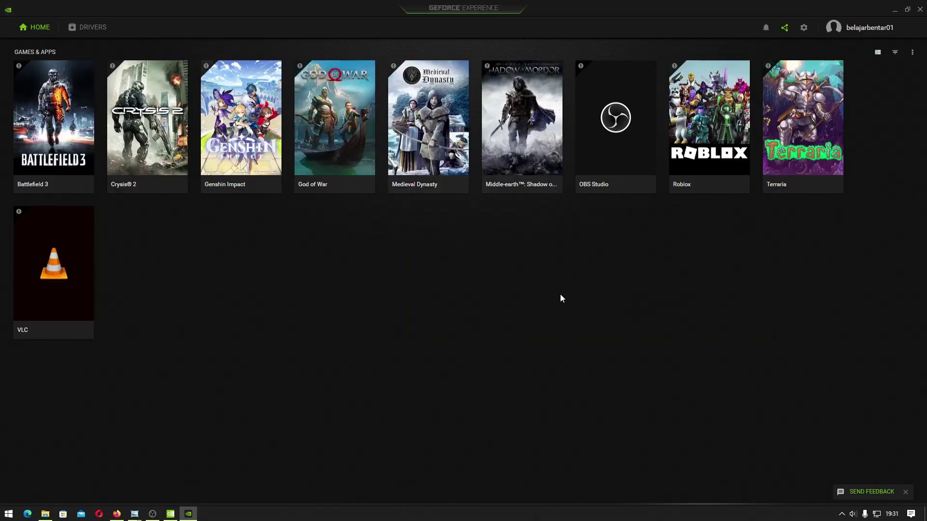
{"action": "left_click", "coordinate": [803, 29]}
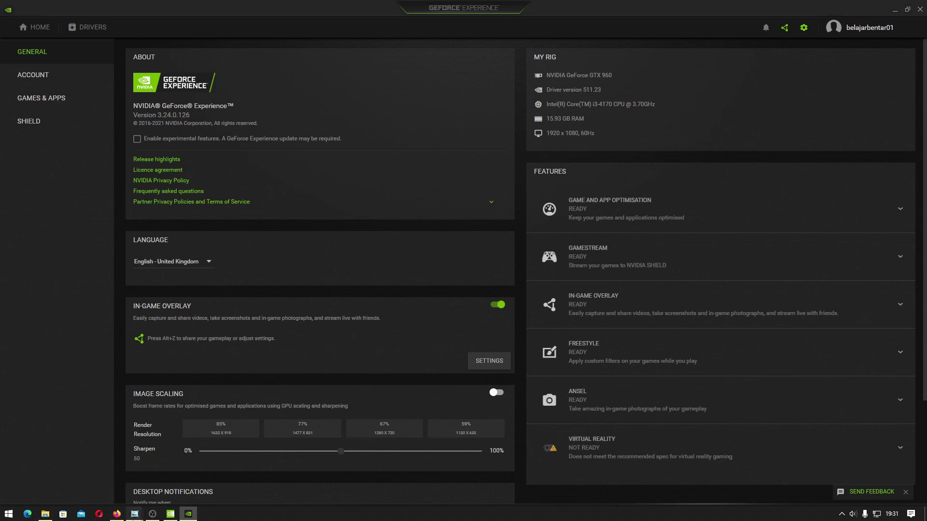
View the older GeForce Experience settings in Screenshot_18 for comparison, then return to GeForce Experience.
{"action": "mouse_move", "coordinate": [134, 514]}
{"action": "left_click", "coordinate": [186, 476]}
{"action": "scroll", "coordinate": [246, 156], "scroll_direction": "up", "scroll_amount": 2}
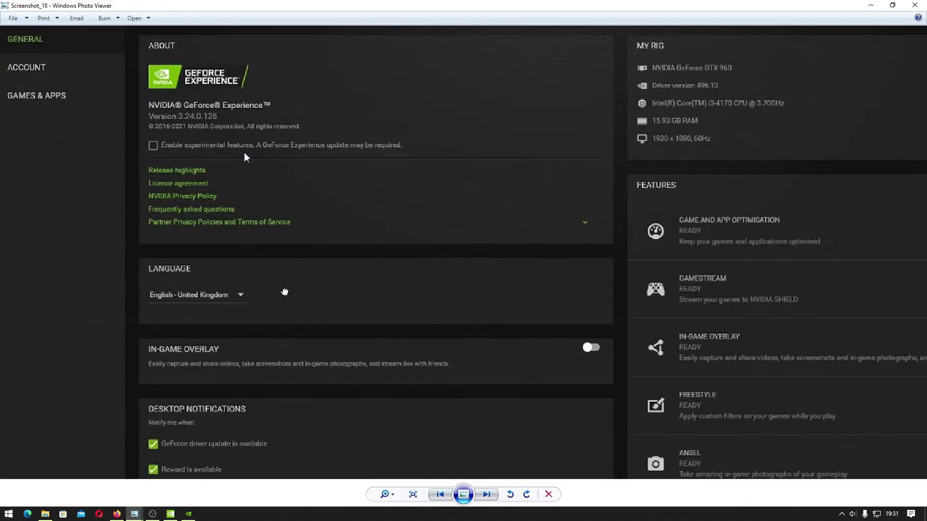
{"action": "left_click_drag", "start_coordinate": [283, 292], "coordinate": [294, 226]}
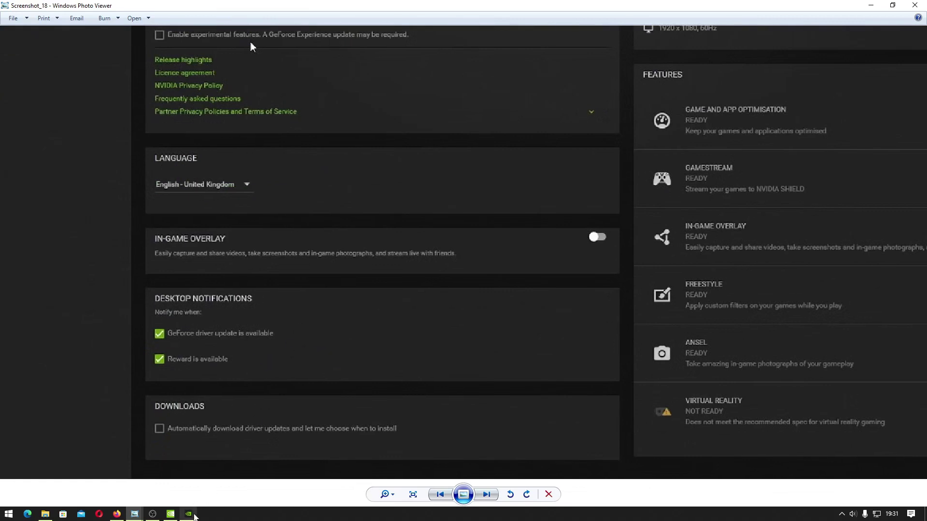
{"action": "left_click", "coordinate": [188, 514]}
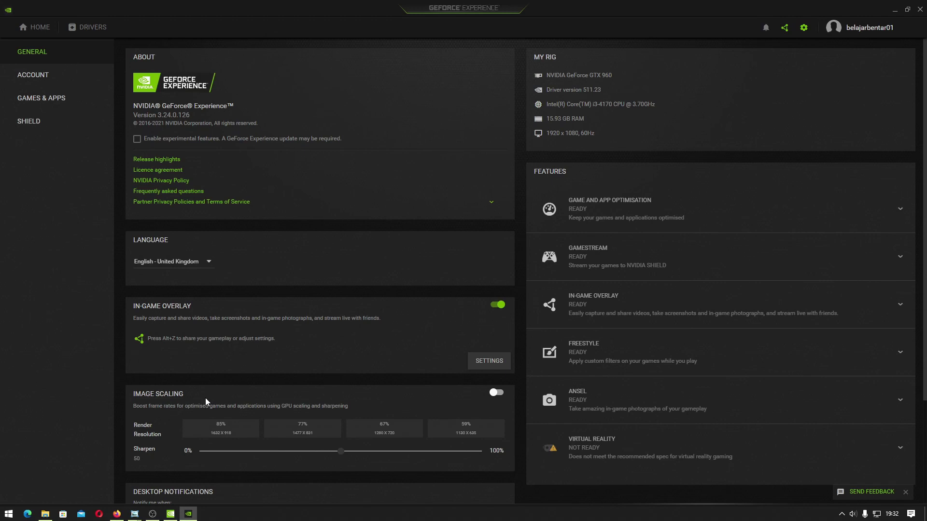
Turn on Image Scaling at 85% render resolution and set the Sharpen level to about the middle of its range.
{"action": "left_click", "coordinate": [495, 394]}
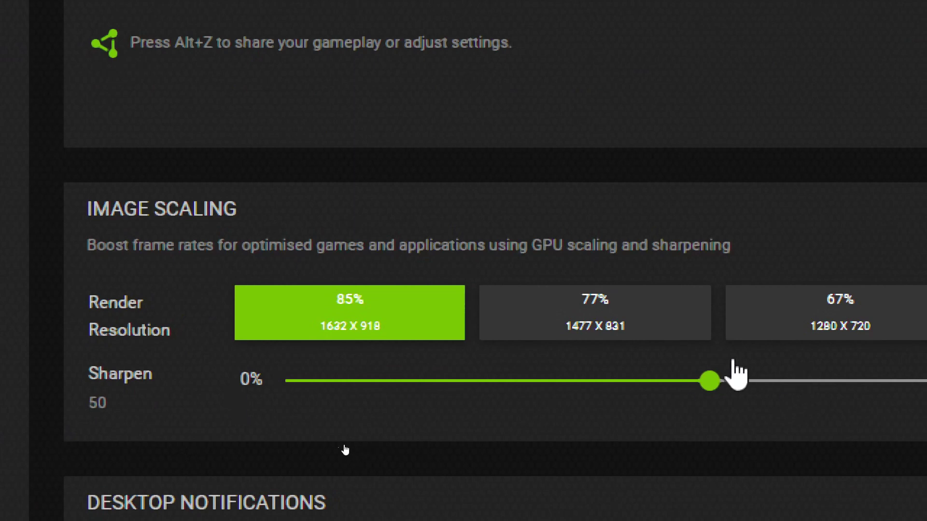
{"action": "left_click_drag", "start_coordinate": [709, 382], "coordinate": [285, 381]}
{"action": "left_click", "coordinate": [821, 381]}
{"action": "scroll", "coordinate": [816, 381], "scroll_direction": "down", "scroll_amount": 3}
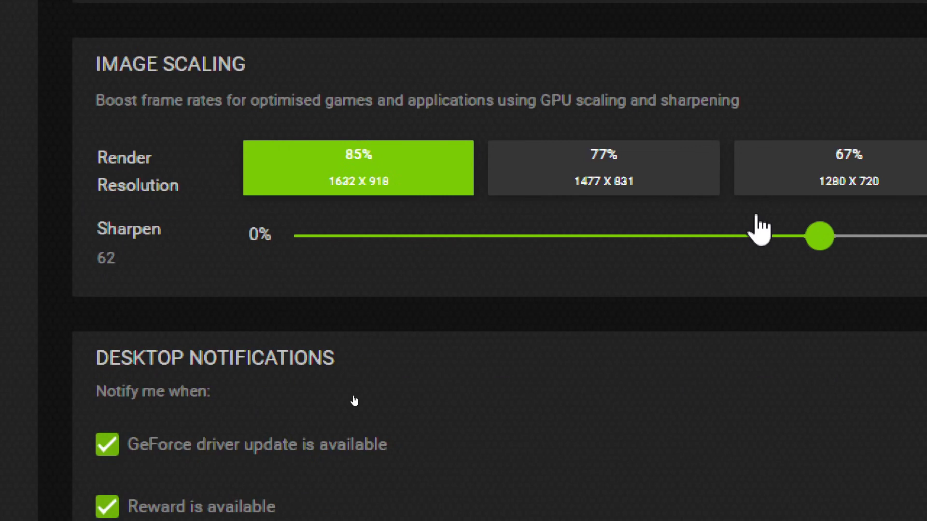
{"action": "key", "text": "super+minus"}
{"action": "key", "text": "super+minus"}
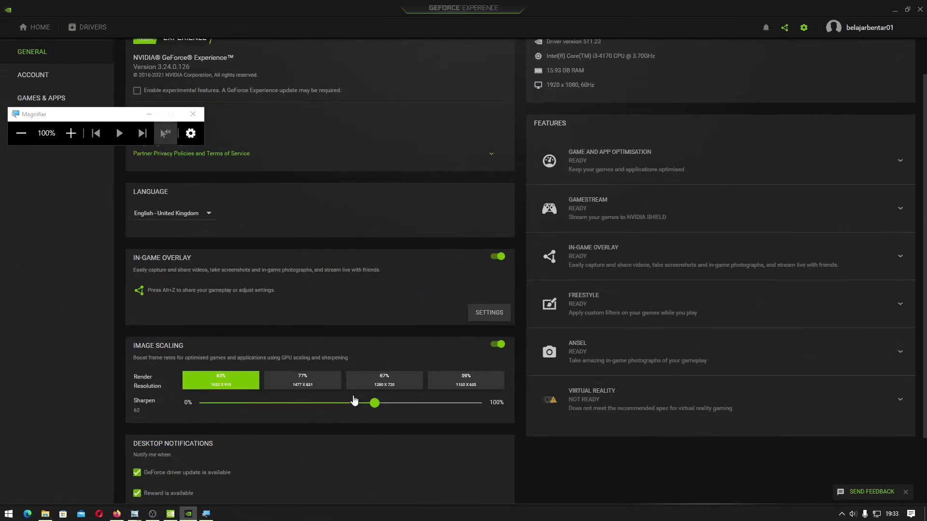
{"action": "left_click", "coordinate": [341, 403]}
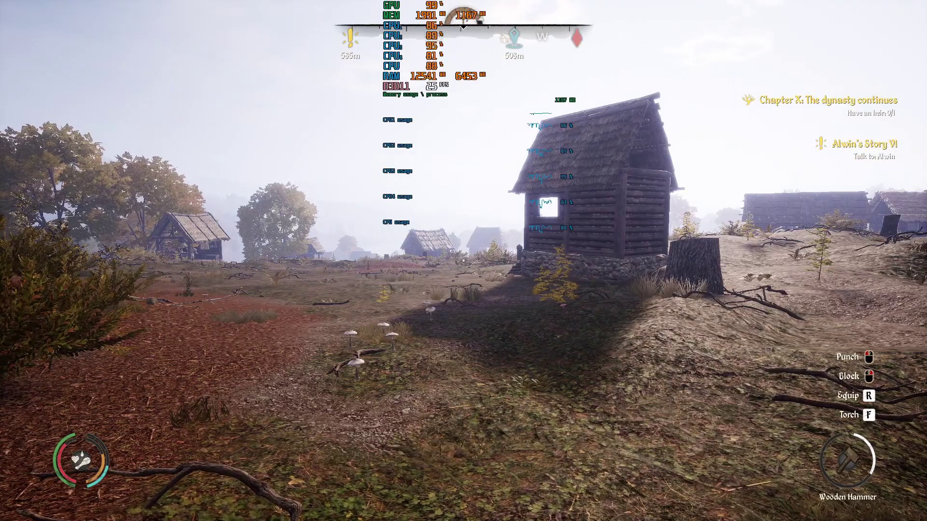
{"action": "key", "text": "w"}
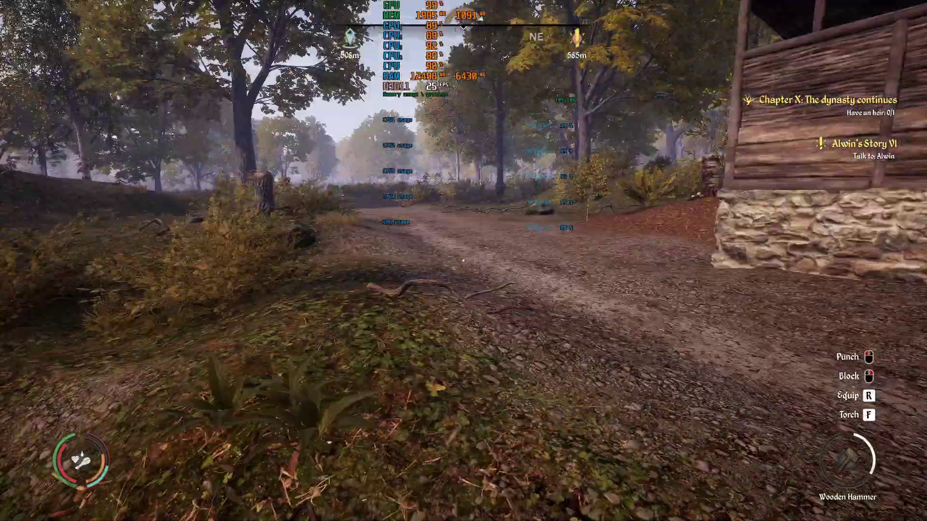
{"action": "key", "text": "w"}
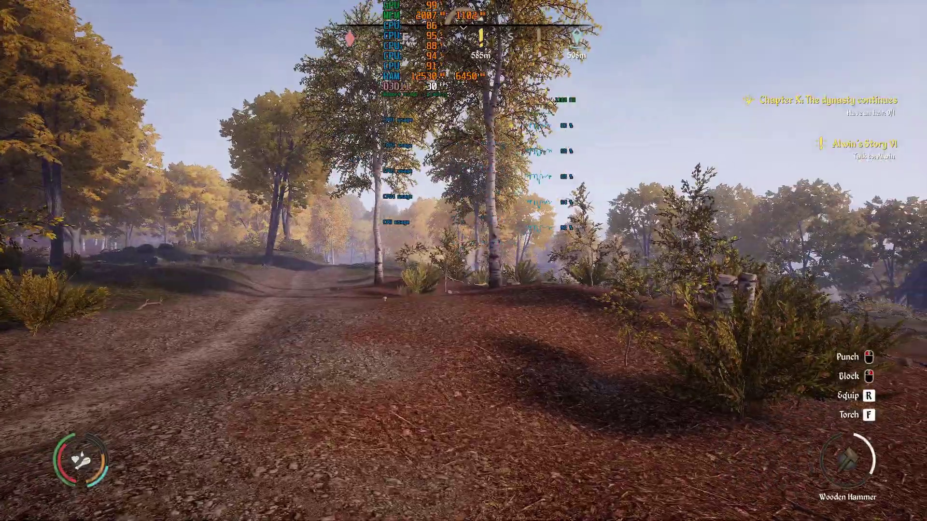
{"action": "key", "text": "w"}
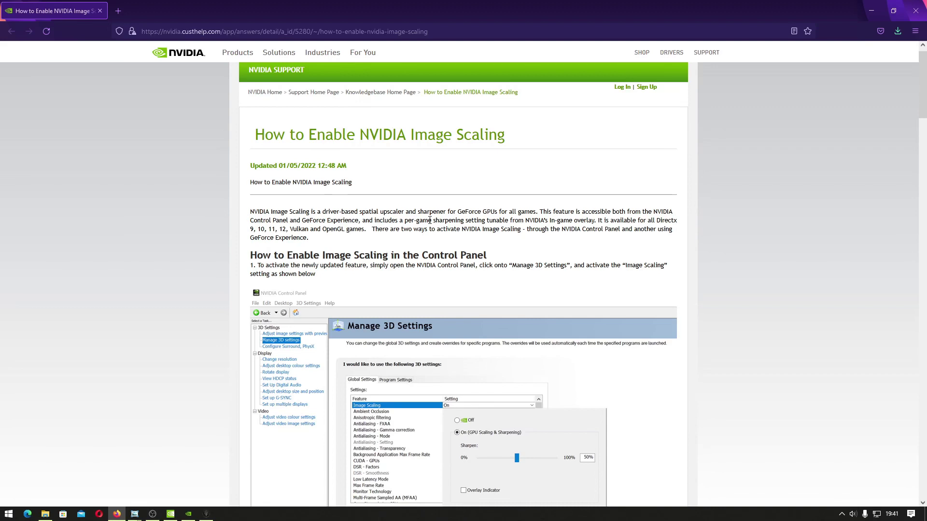
Enlarge the NVIDIA Image Scaling support article to 150% and highlight the supported graphics APIs, DirectX 9 through OpenGL.
{"action": "key", "text": "ctrl+plus"}
{"action": "key", "text": "ctrl+plus"}
{"action": "key", "text": "ctrl+plus"}
{"action": "key", "text": "ctrl+plus"}
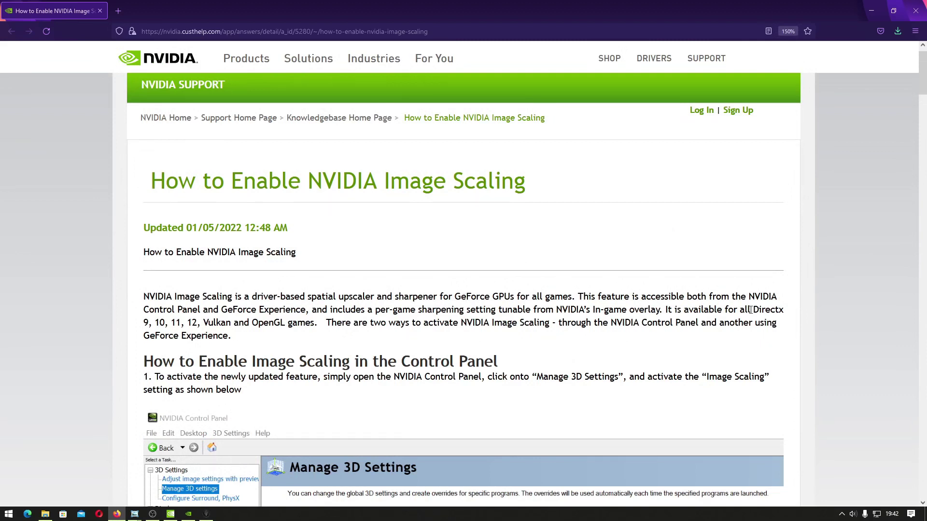
{"action": "left_click_drag", "start_coordinate": [752, 310], "coordinate": [287, 323]}
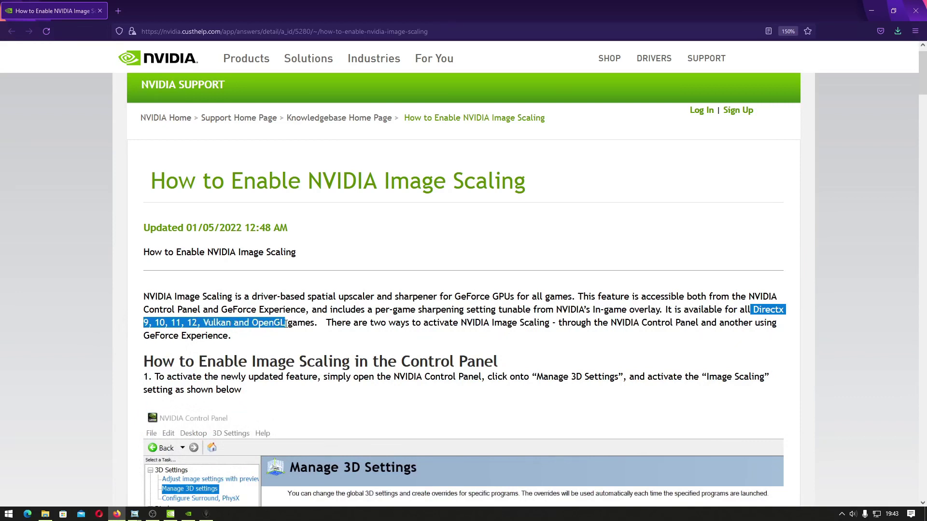
{"action": "scroll", "coordinate": [286, 325], "scroll_direction": "down", "scroll_amount": 2}
{"action": "left_click", "coordinate": [287, 328]}
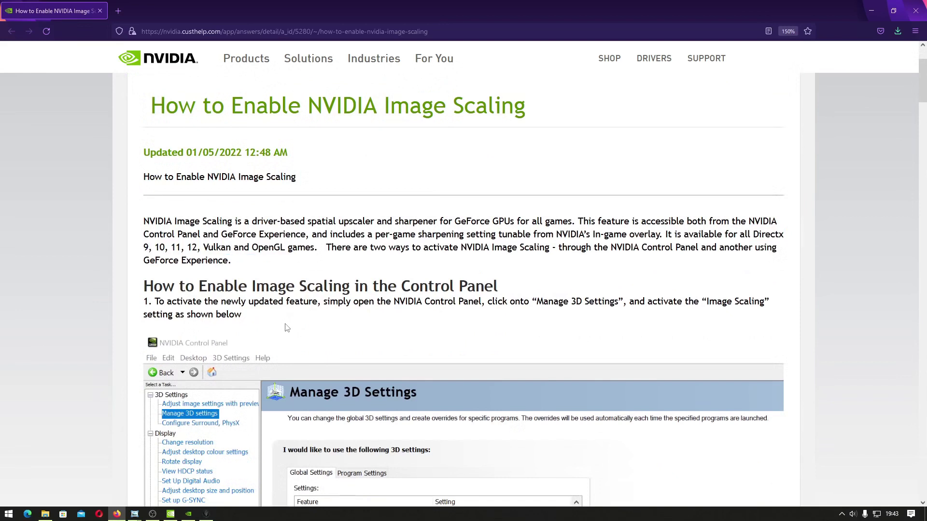
Examine the article's section on enabling Image Scaling in the Control Panel, including its Manage 3D Settings illustration.
{"action": "scroll", "coordinate": [287, 328], "scroll_direction": "down", "scroll_amount": 3}
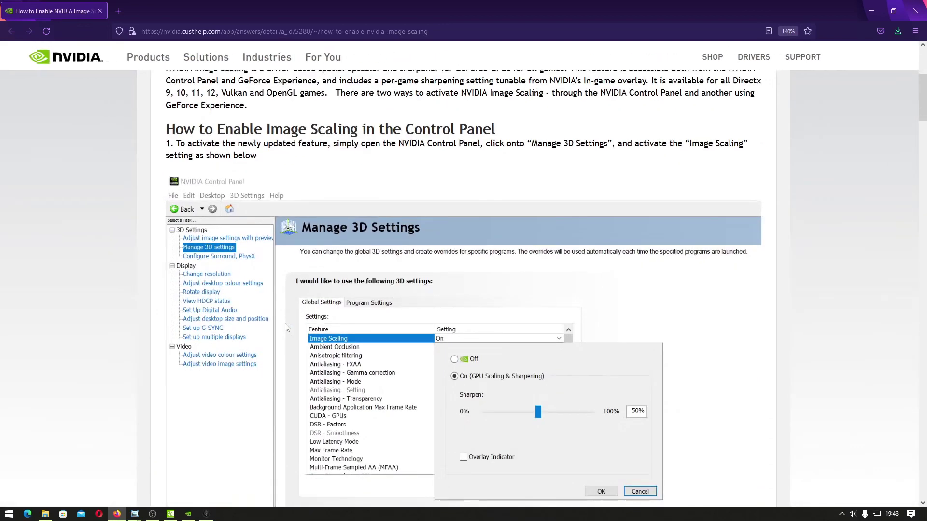
{"action": "scroll", "coordinate": [287, 328], "scroll_direction": "down", "scroll_amount": 3}
{"action": "scroll", "coordinate": [287, 328], "scroll_direction": "down", "scroll_amount": 5}
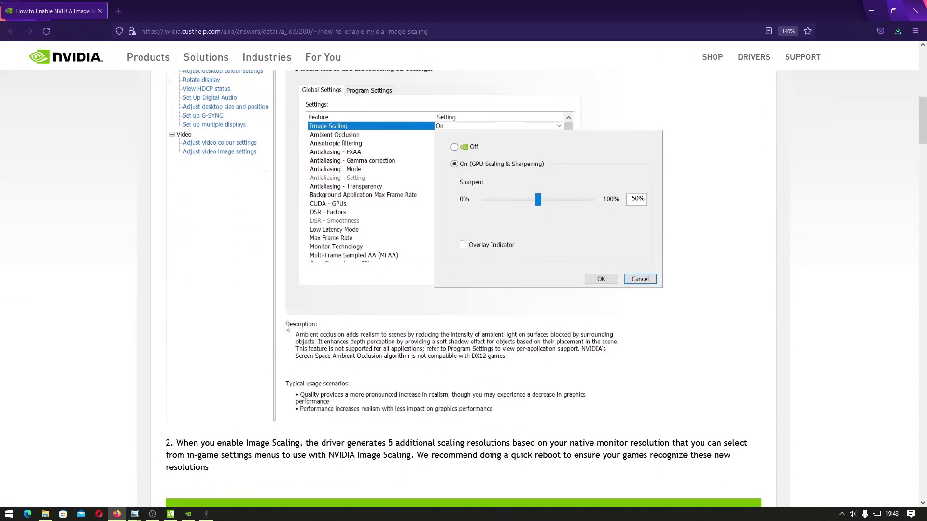
{"action": "scroll", "coordinate": [287, 328], "scroll_direction": "up", "scroll_amount": 3}
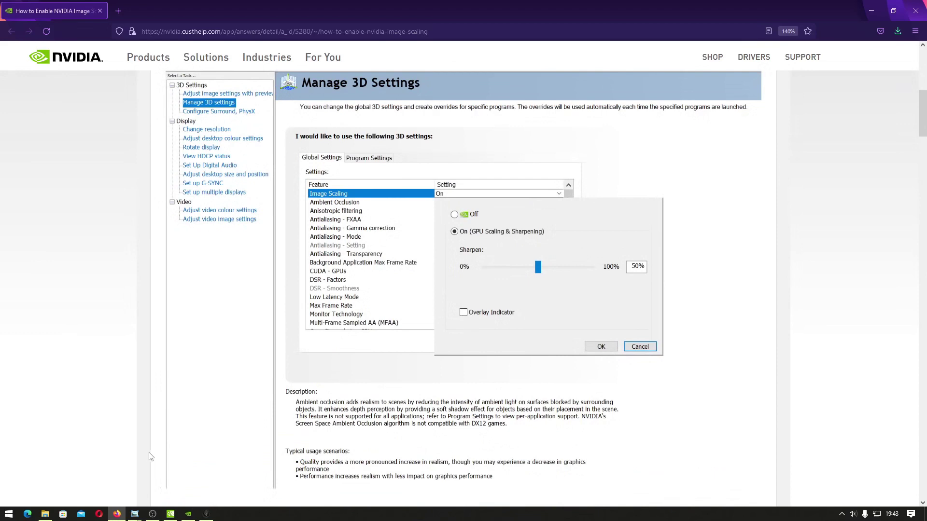
Switch to the NVIDIA Control Panel and open the Image Scaling options in the global 3D settings.
{"action": "left_click", "coordinate": [170, 515]}
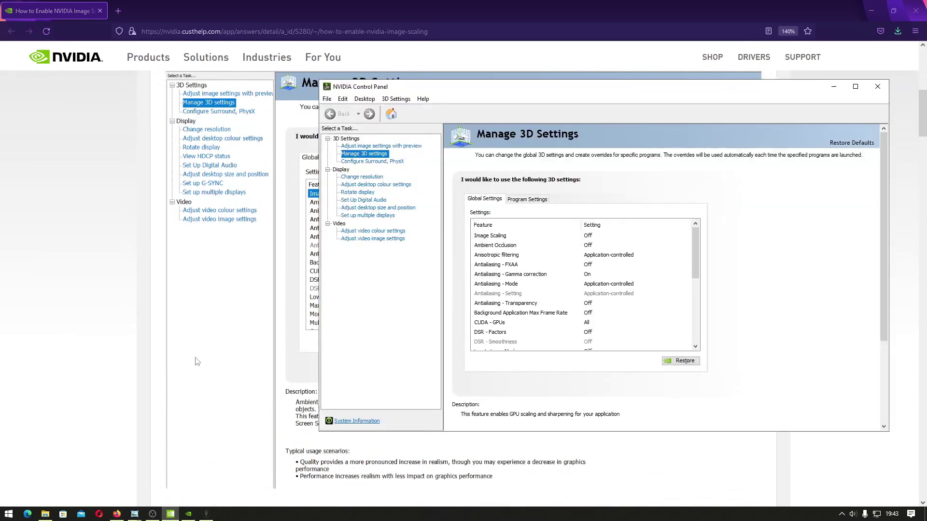
{"action": "left_click", "coordinate": [599, 236]}
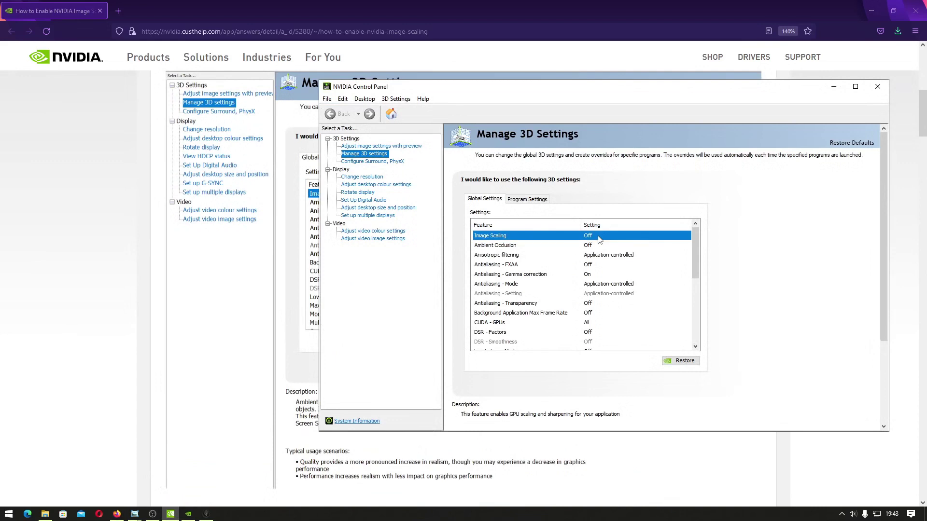
{"action": "left_click", "coordinate": [599, 237]}
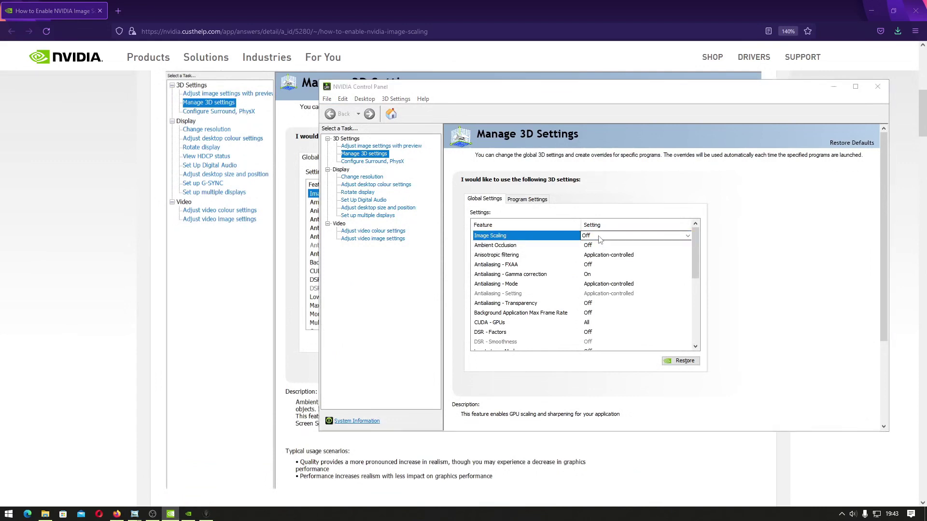
{"action": "left_click", "coordinate": [599, 236]}
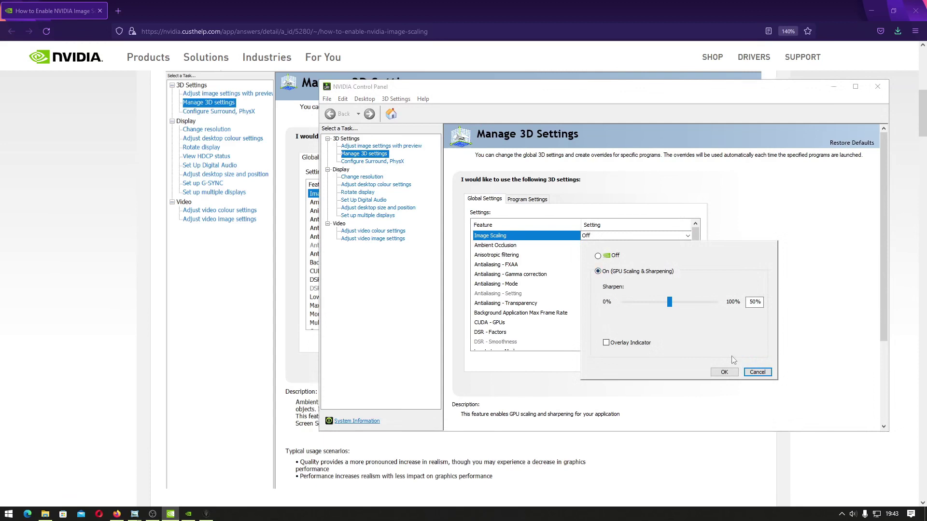
Return to the support article in the browser and read the scaling resolution table and the render resolution instructions.
{"action": "left_click", "coordinate": [265, 360]}
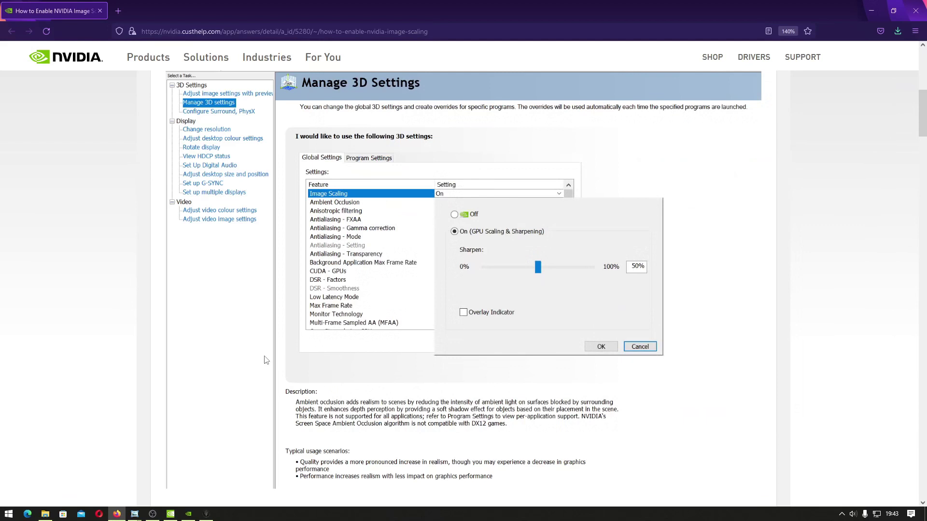
{"action": "scroll", "coordinate": [265, 360], "scroll_direction": "down", "scroll_amount": 5}
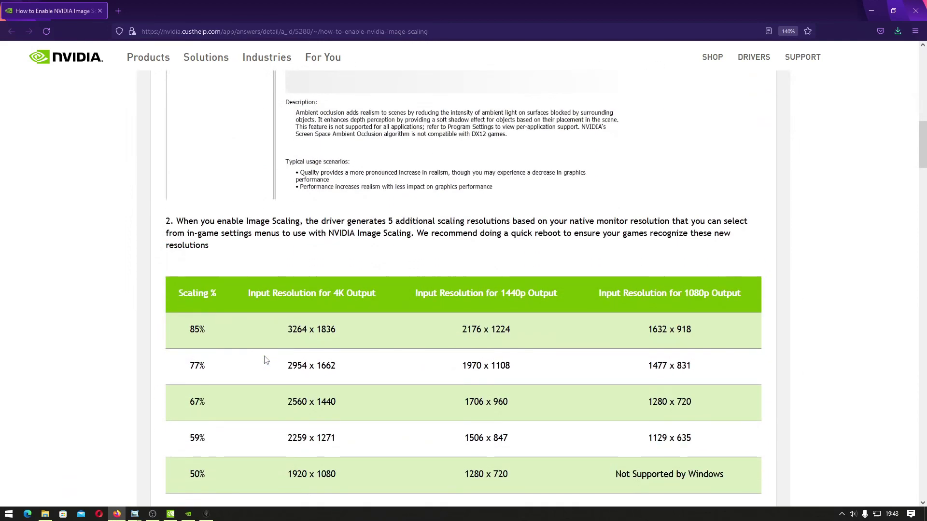
{"action": "scroll", "coordinate": [265, 361], "scroll_direction": "down", "scroll_amount": 2}
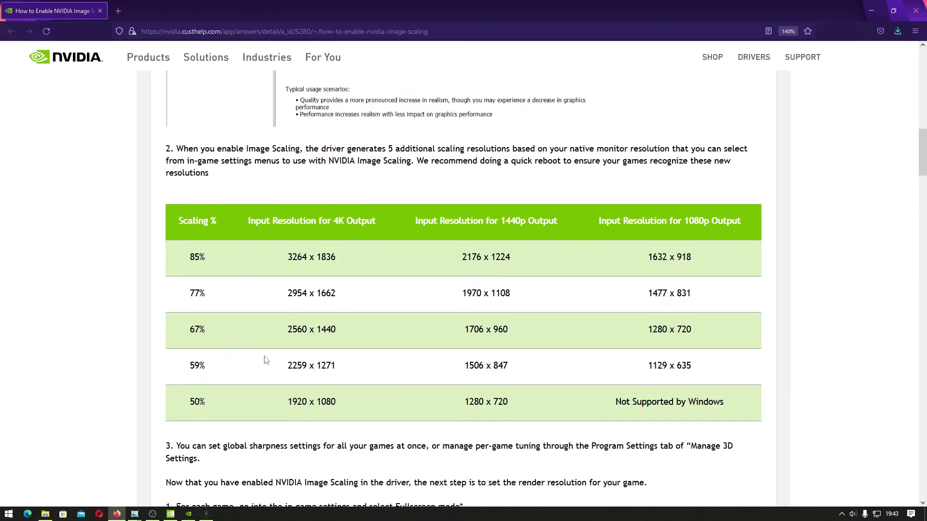
{"action": "scroll", "coordinate": [265, 360], "scroll_direction": "down", "scroll_amount": 4}
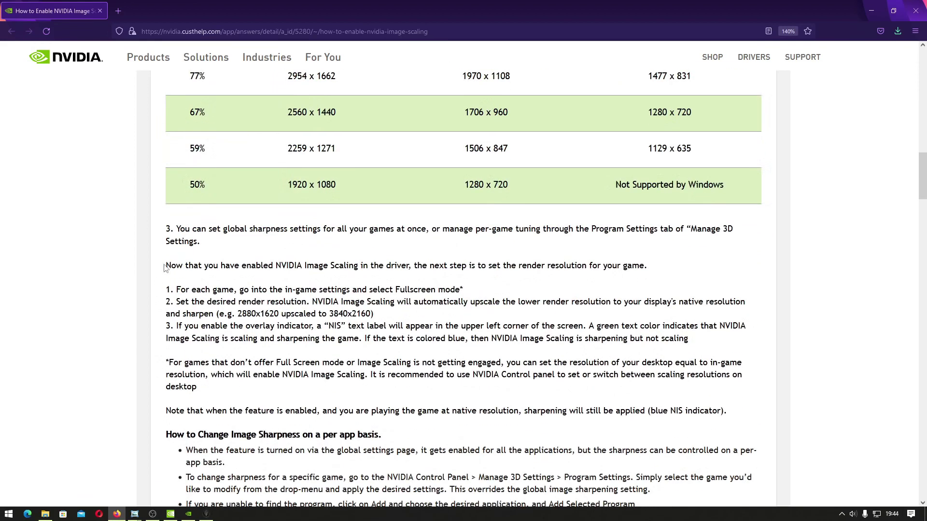
Highlight the article's render resolution and Fullscreen mode instructions, and open the Graphics settings in Medieval Dynasty.
{"action": "left_click_drag", "start_coordinate": [260, 265], "coordinate": [637, 504]}
{"action": "left_click", "coordinate": [318, 265]}
{"action": "left_click_drag", "start_coordinate": [479, 265], "coordinate": [649, 271]}
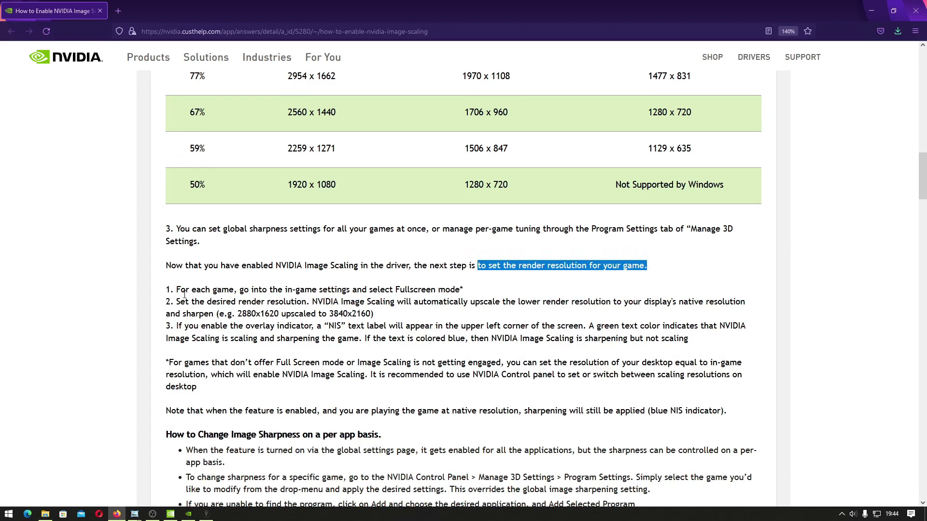
{"action": "left_click_drag", "start_coordinate": [176, 290], "coordinate": [461, 290]}
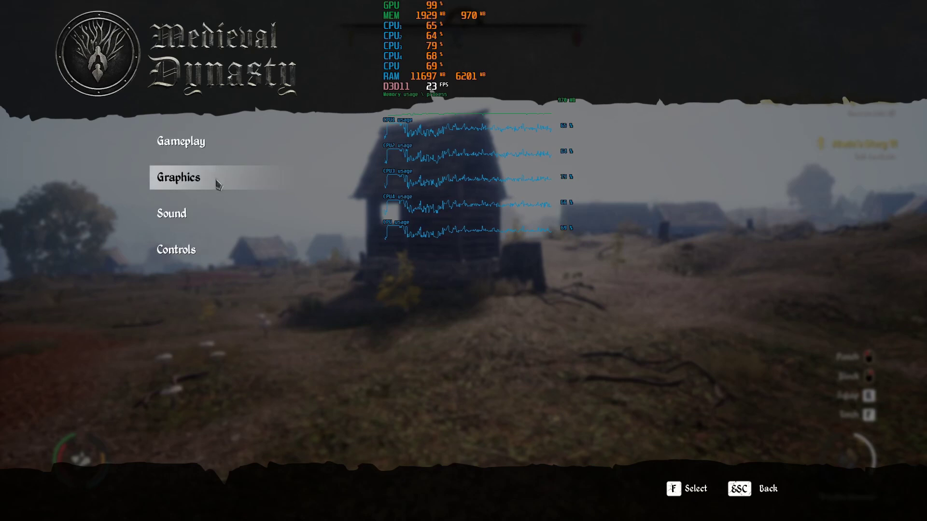
{"action": "left_click", "coordinate": [218, 182]}
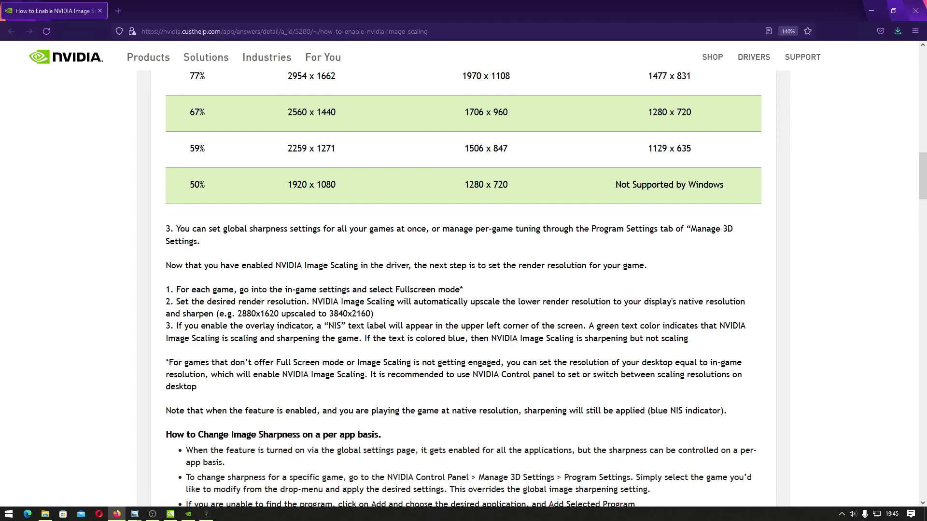
Return to the support article and highlight the native resolution upscaling text, the 2880x1620 to 3840x2160 example and the overlay indicator note.
{"action": "left_click_drag", "start_coordinate": [679, 303], "coordinate": [247, 314]}
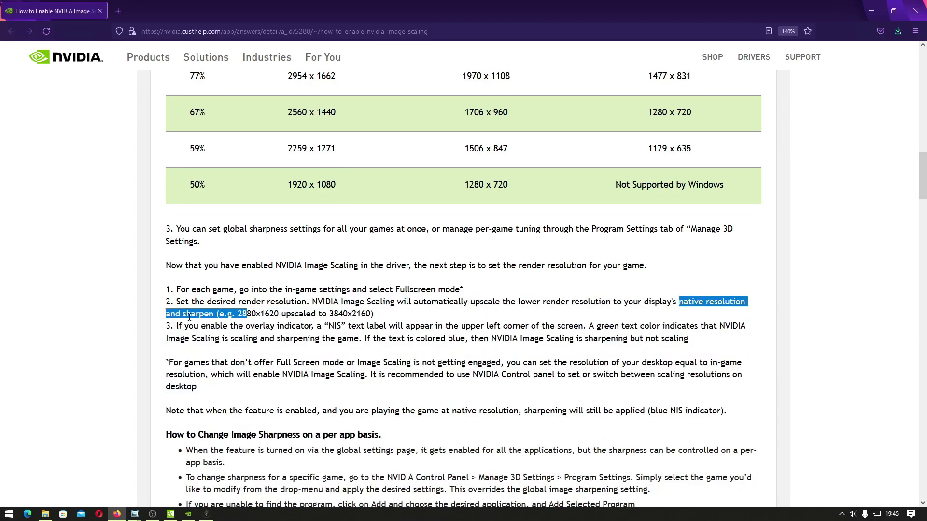
{"action": "left_click", "coordinate": [190, 317]}
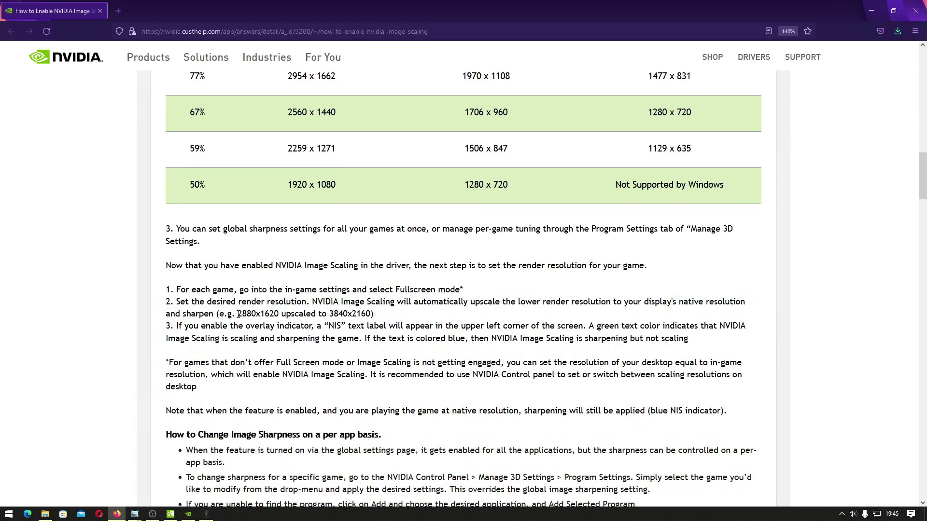
{"action": "left_click_drag", "start_coordinate": [237, 315], "coordinate": [373, 314]}
{"action": "left_click", "coordinate": [177, 324]}
{"action": "left_click_drag", "start_coordinate": [177, 324], "coordinate": [303, 331]}
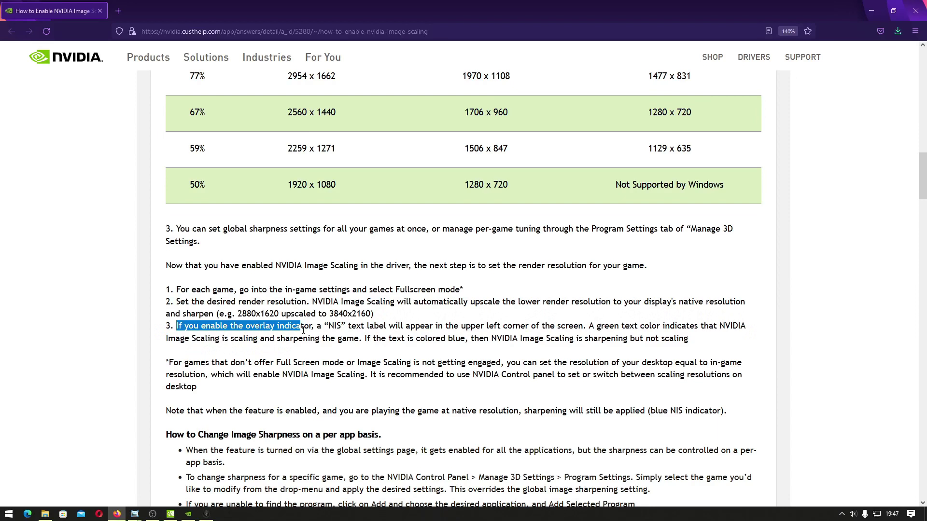
{"action": "left_click", "coordinate": [303, 332]}
{"action": "left_click_drag", "start_coordinate": [201, 325], "coordinate": [372, 327]}
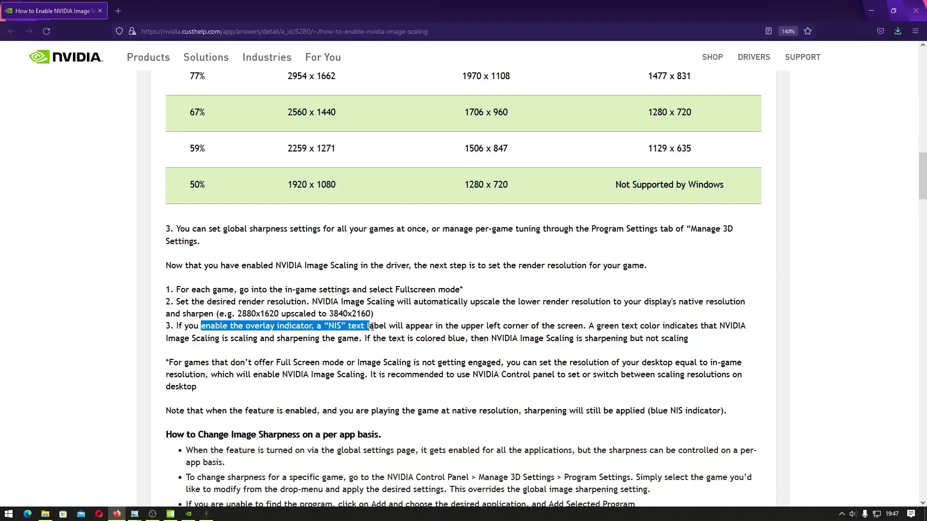
In the NVIDIA Control Panel, turn on global Image Scaling with 50% sharpening and the Overlay Indicator, and apply the change.
{"action": "left_click", "coordinate": [170, 514]}
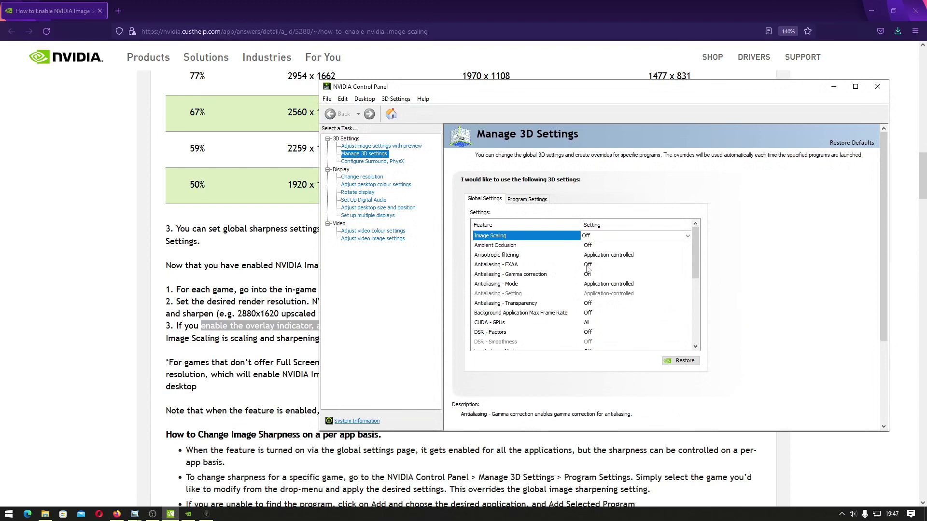
{"action": "left_click", "coordinate": [660, 236]}
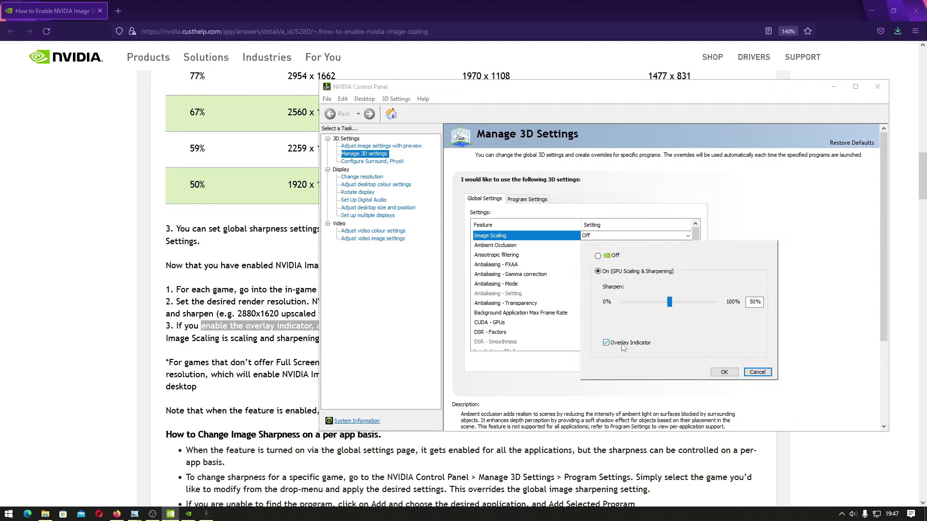
{"action": "left_click", "coordinate": [724, 373]}
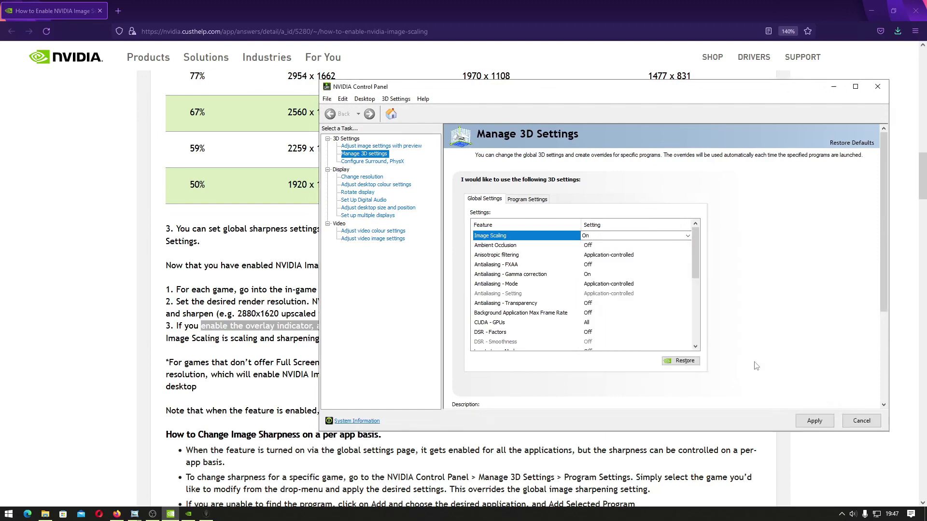
{"action": "left_click", "coordinate": [814, 422]}
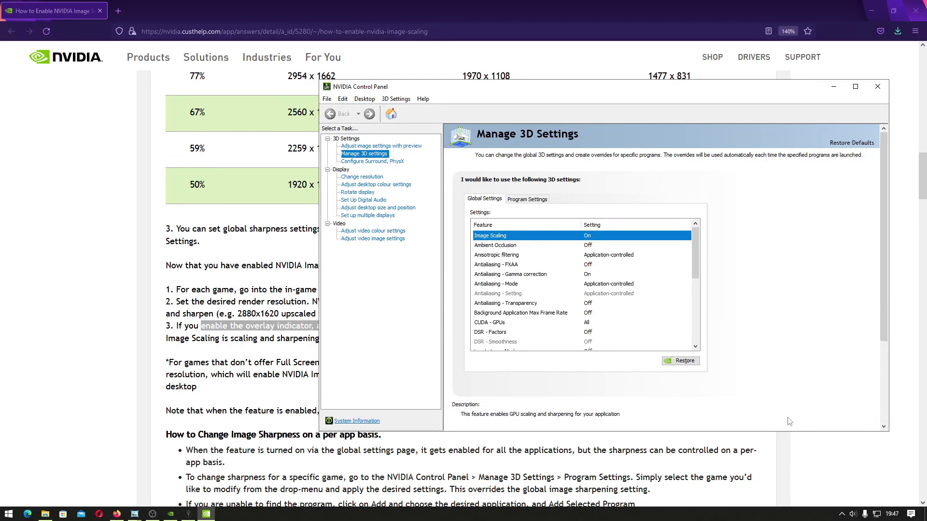
Return to the support article and highlight the explanations of the green and blue NIS indicator text.
{"action": "left_click", "coordinate": [186, 516]}
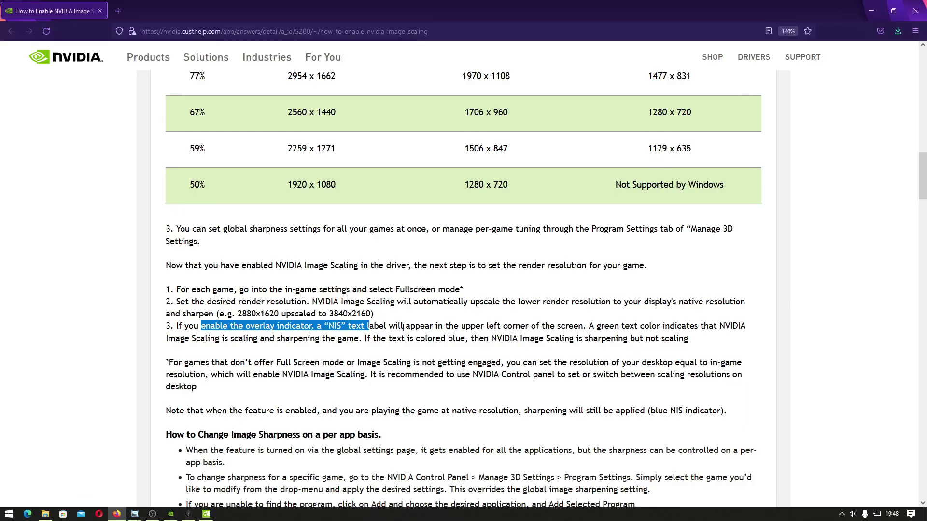
{"action": "left_click", "coordinate": [590, 326]}
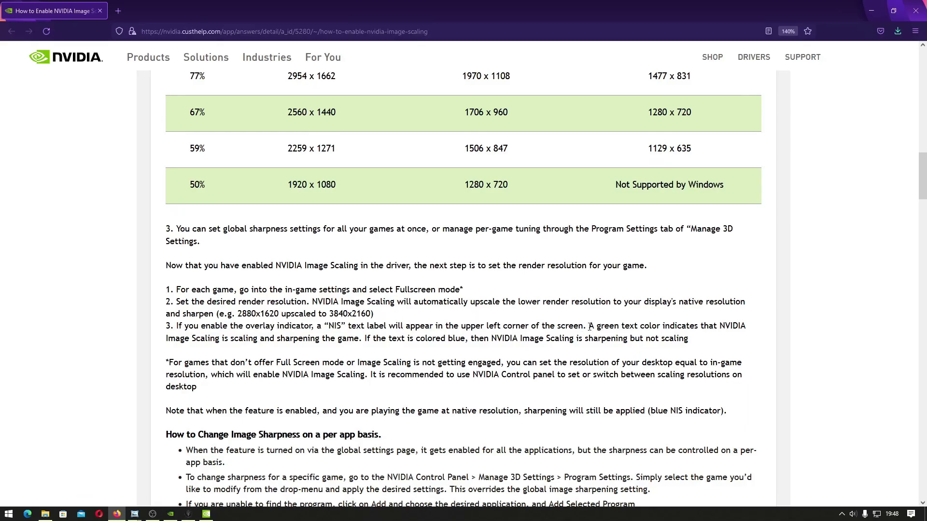
{"action": "left_click_drag", "start_coordinate": [589, 326], "coordinate": [347, 339]}
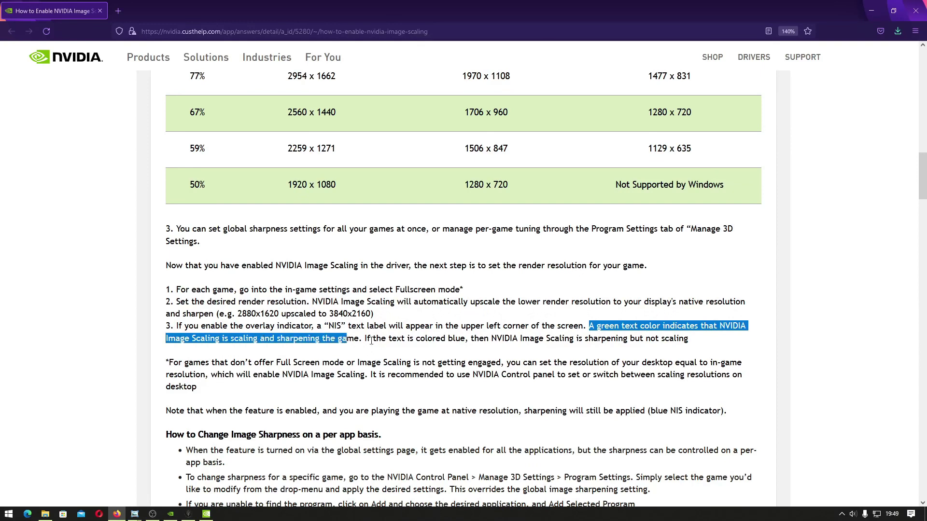
{"action": "left_click_drag", "start_coordinate": [365, 340], "coordinate": [675, 341]}
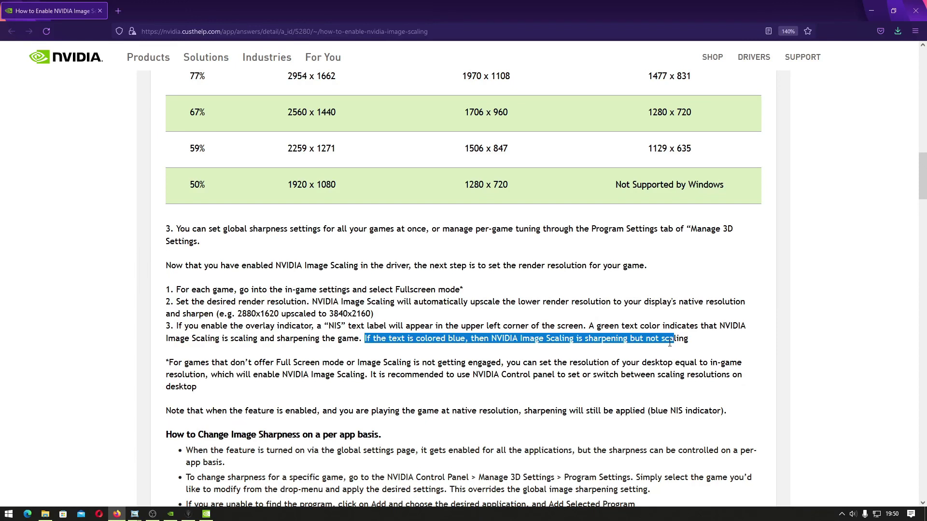
{"action": "left_click", "coordinate": [670, 343]}
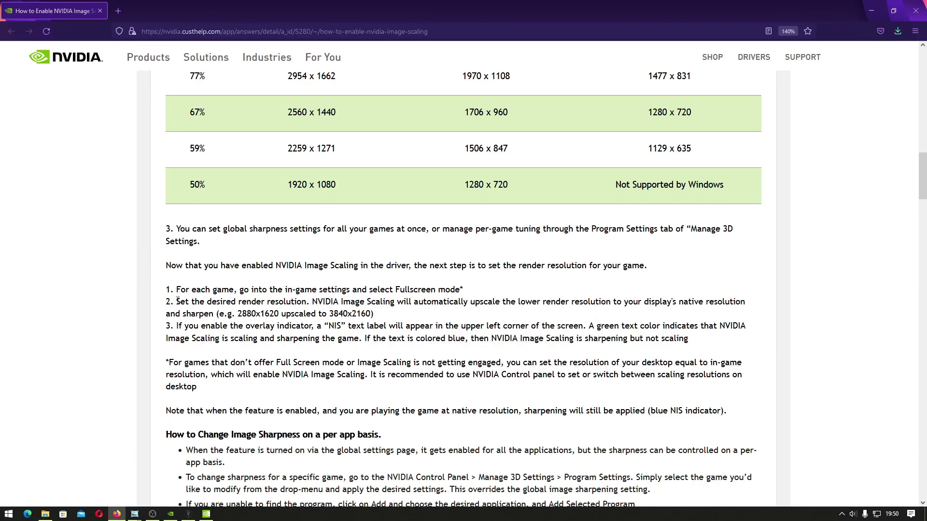